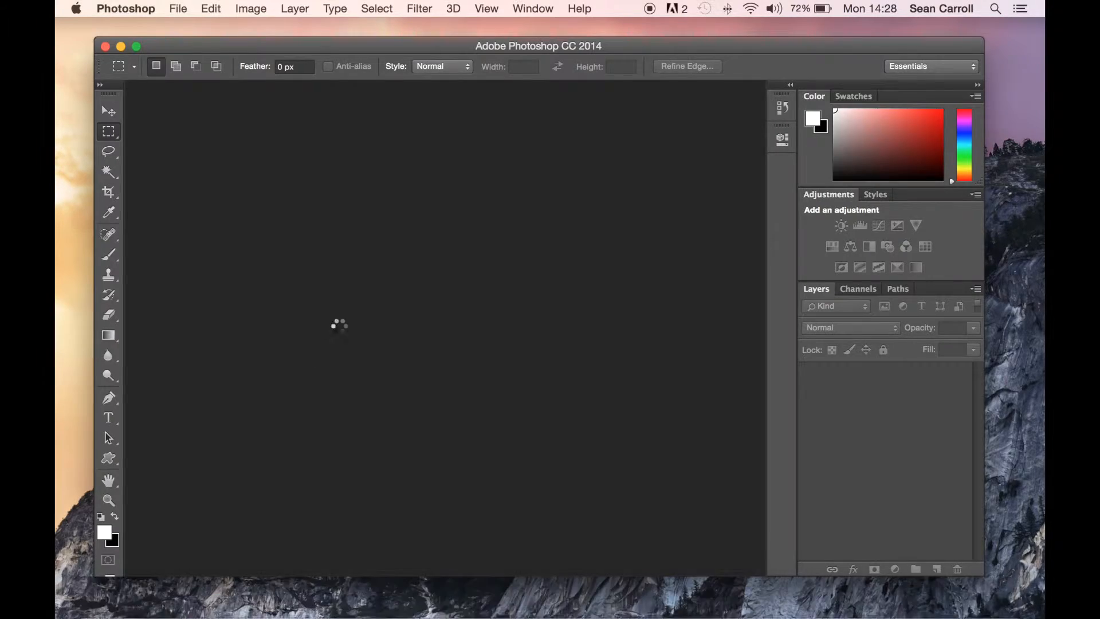
Move the Picture 121.jpg window aside to clear the workspace
drag(337, 156, 690, 153)
click(176, 10)
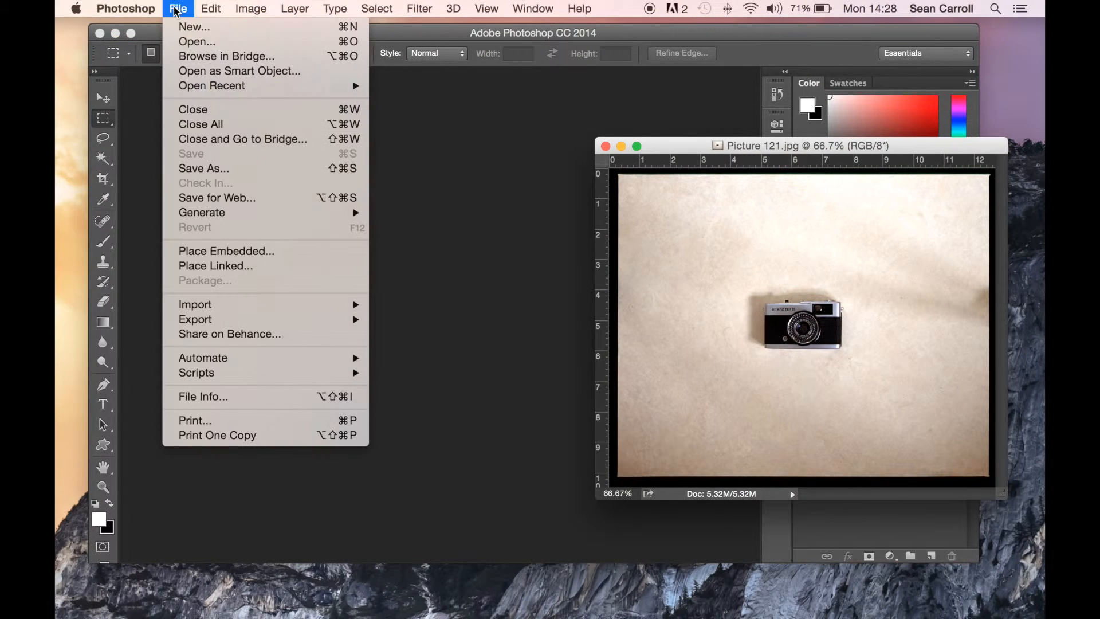
click(183, 28)
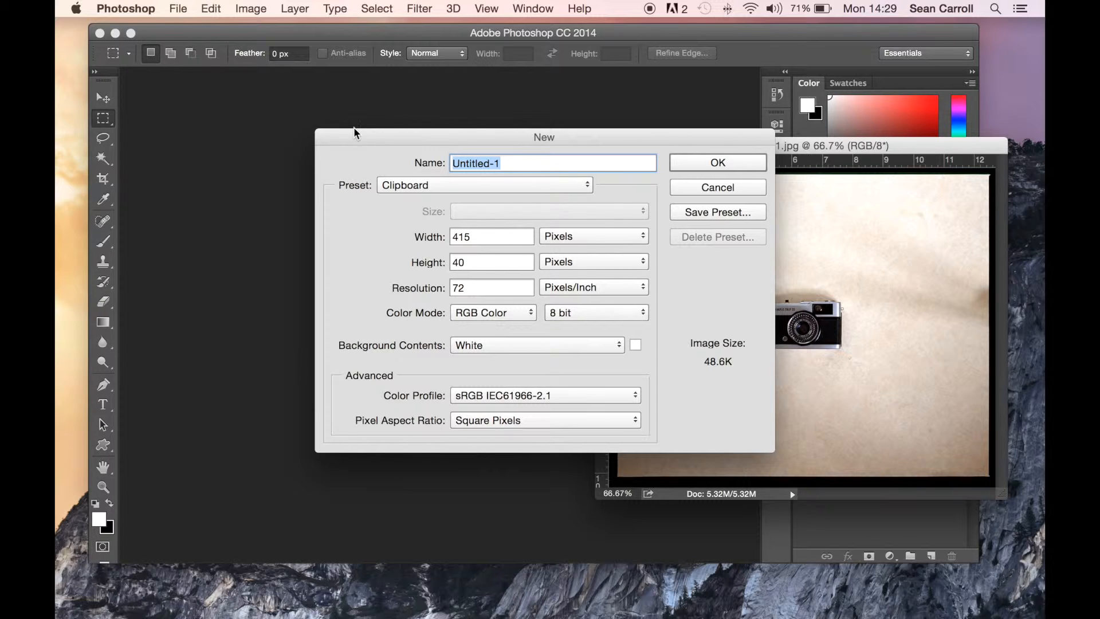
click(700, 186)
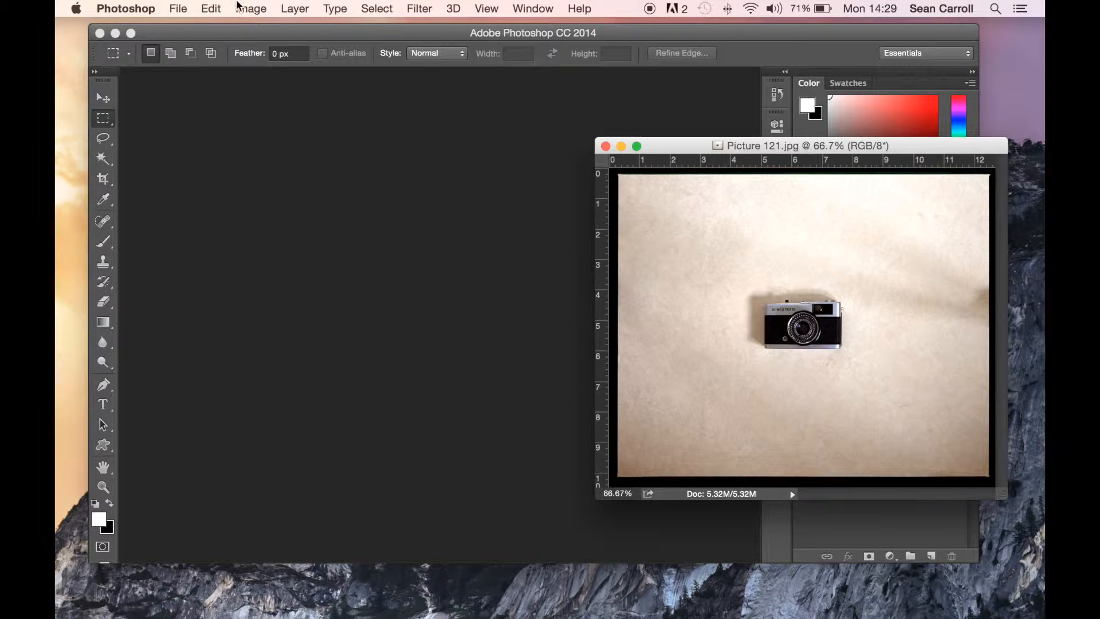
Create a new document using the International Paper preset at A3 size
click(175, 8)
click(182, 26)
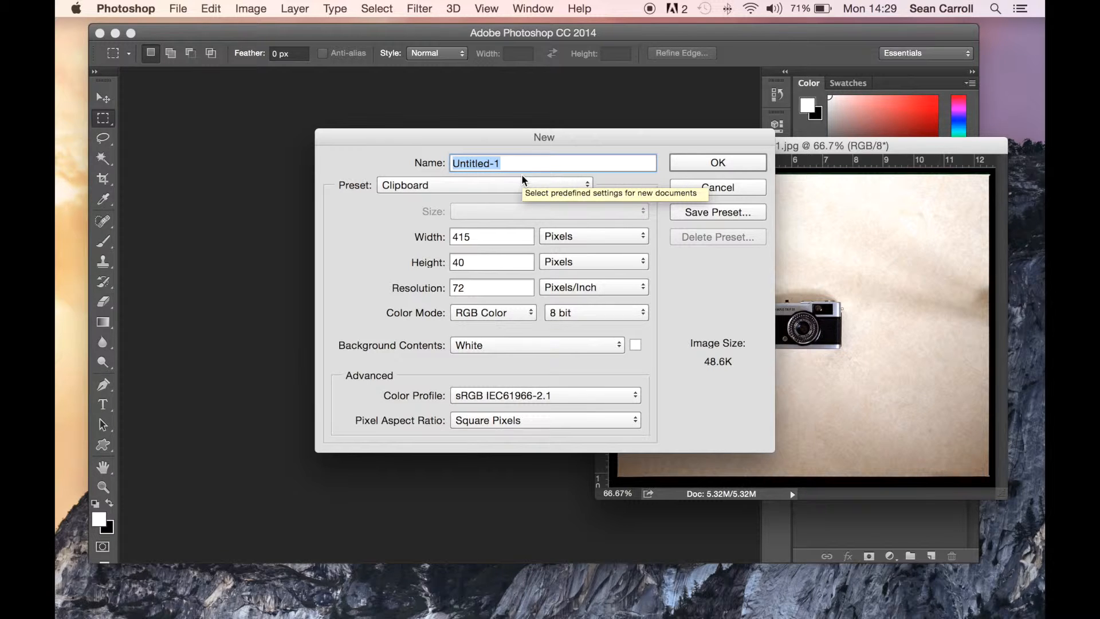
click(469, 186)
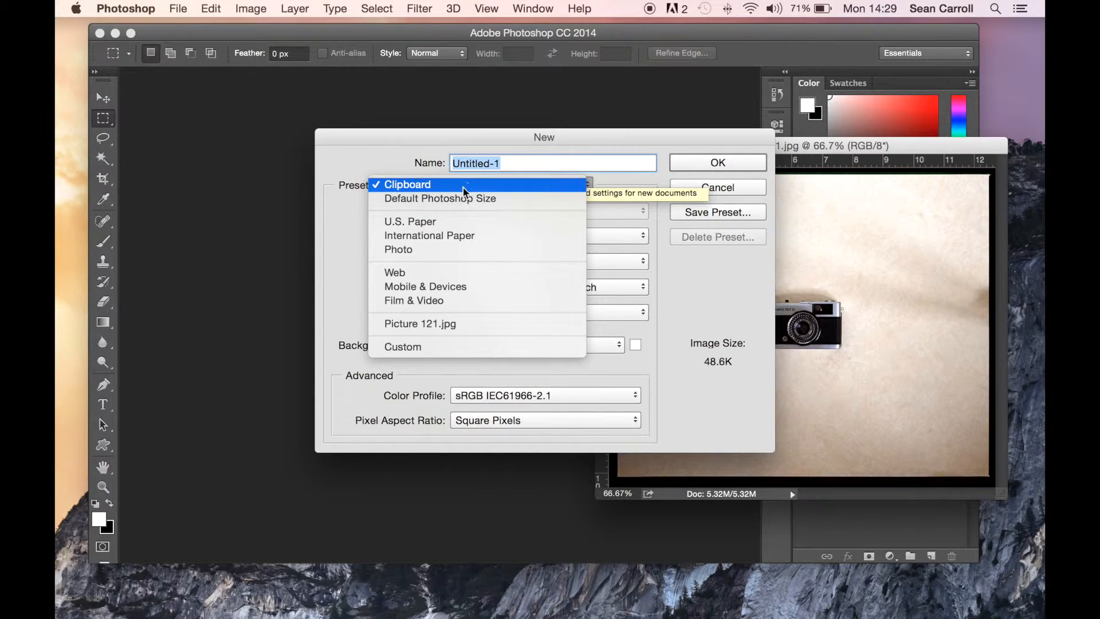
click(435, 235)
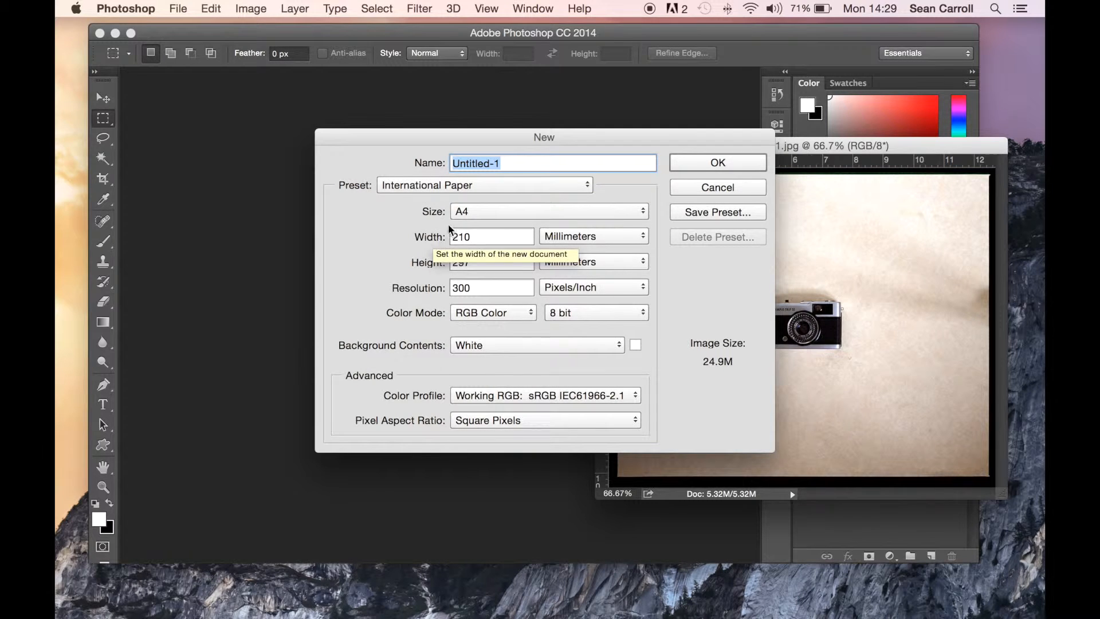
click(468, 213)
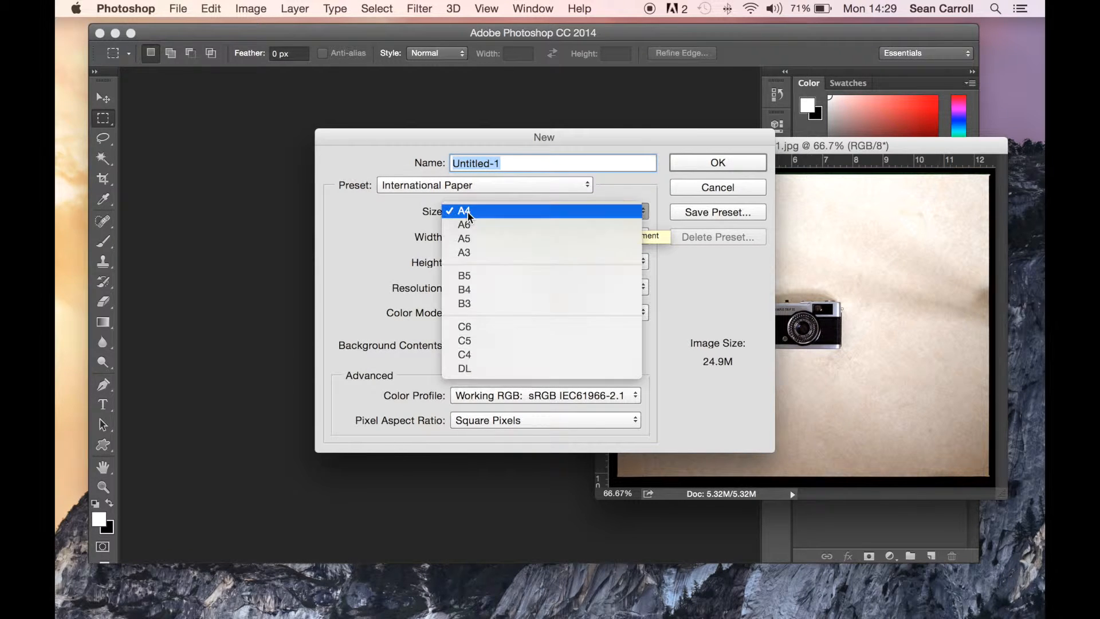
click(469, 252)
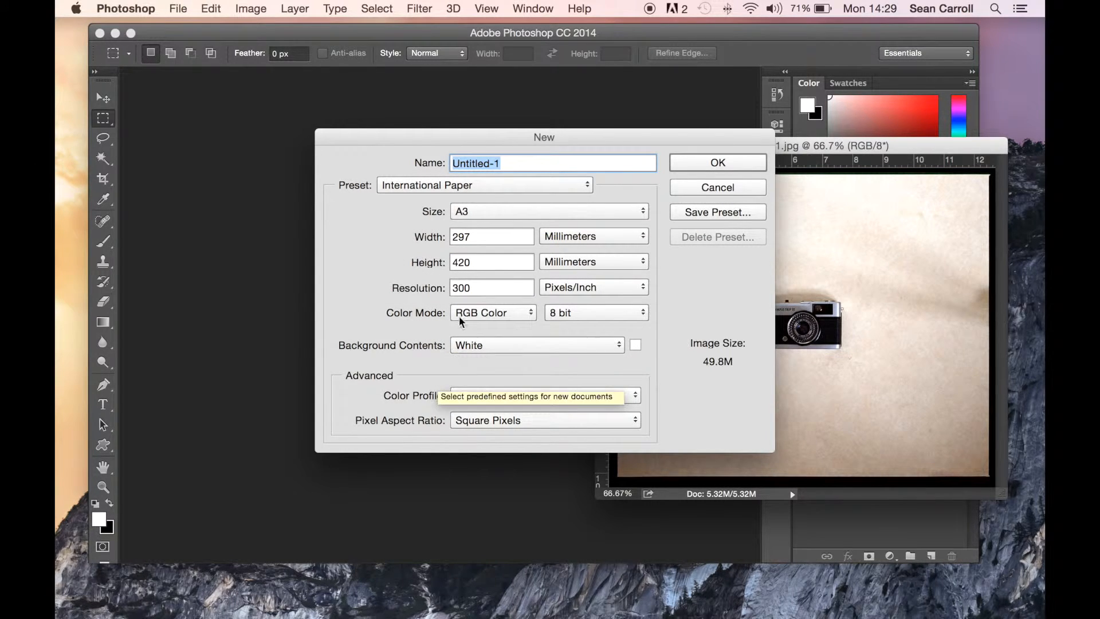
click(695, 164)
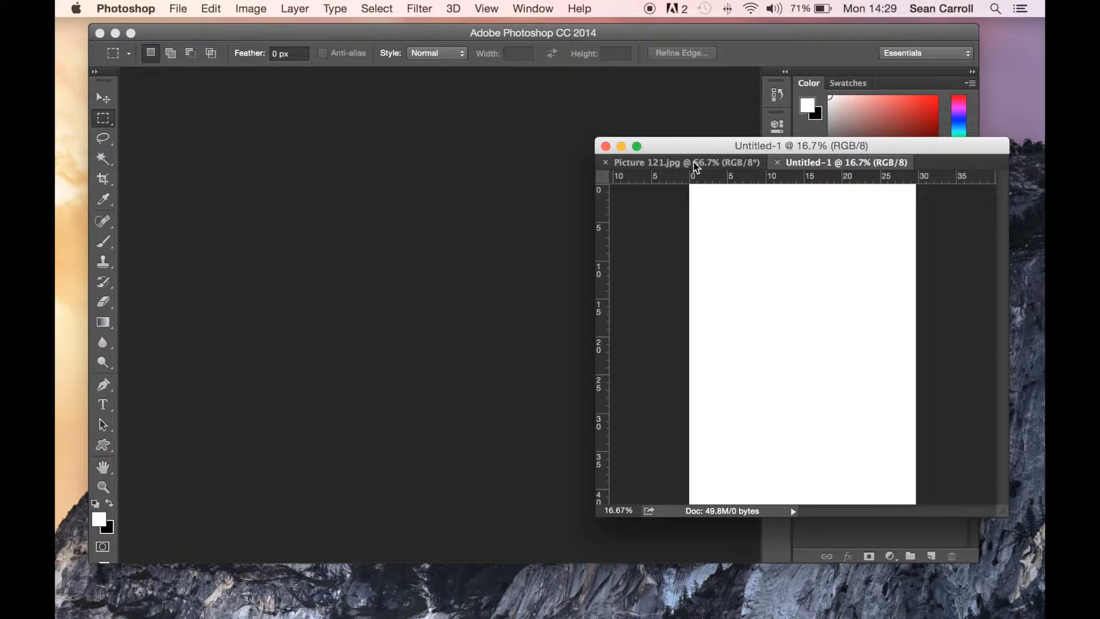
Place the blank A3 document in its own floating window and rotate its canvas 90° clockwise
drag(810, 166, 186, 142)
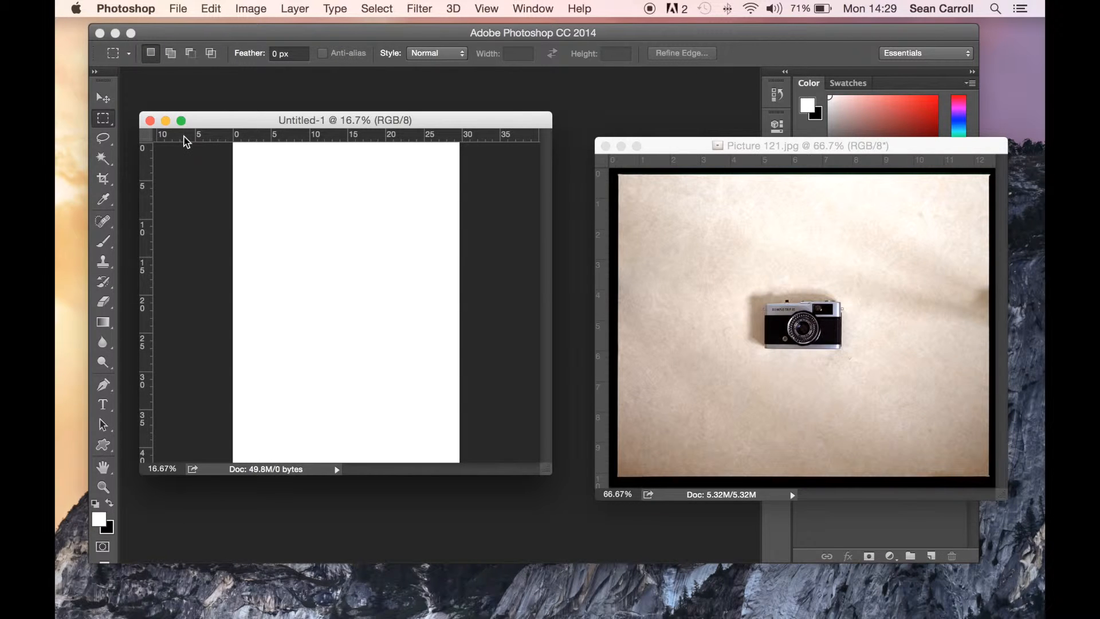
click(252, 9)
mouse_move(313, 158)
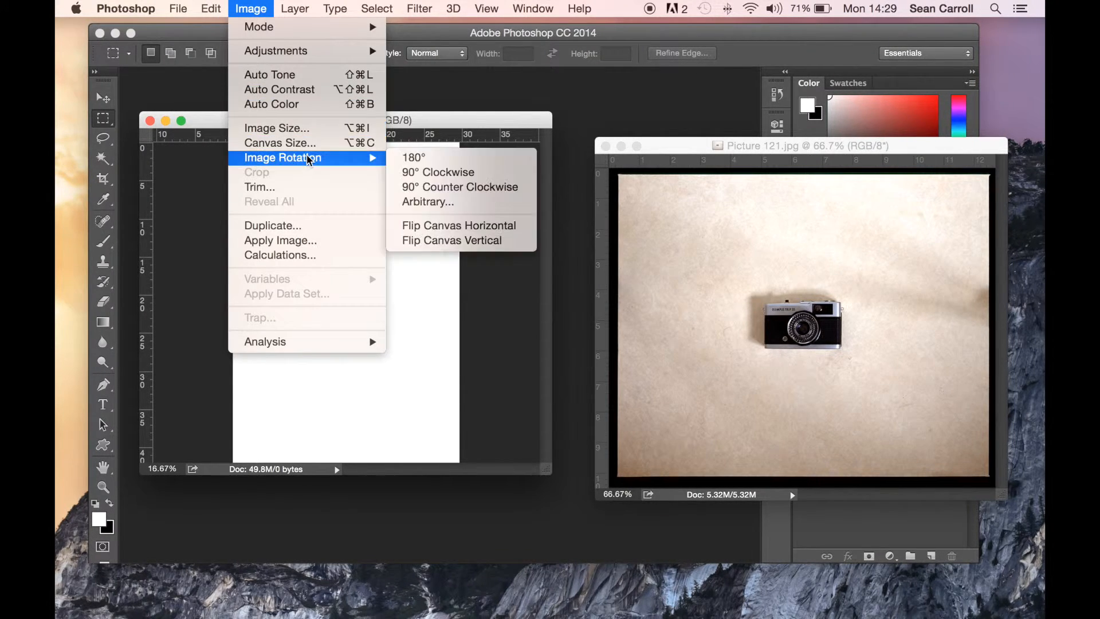
click(454, 178)
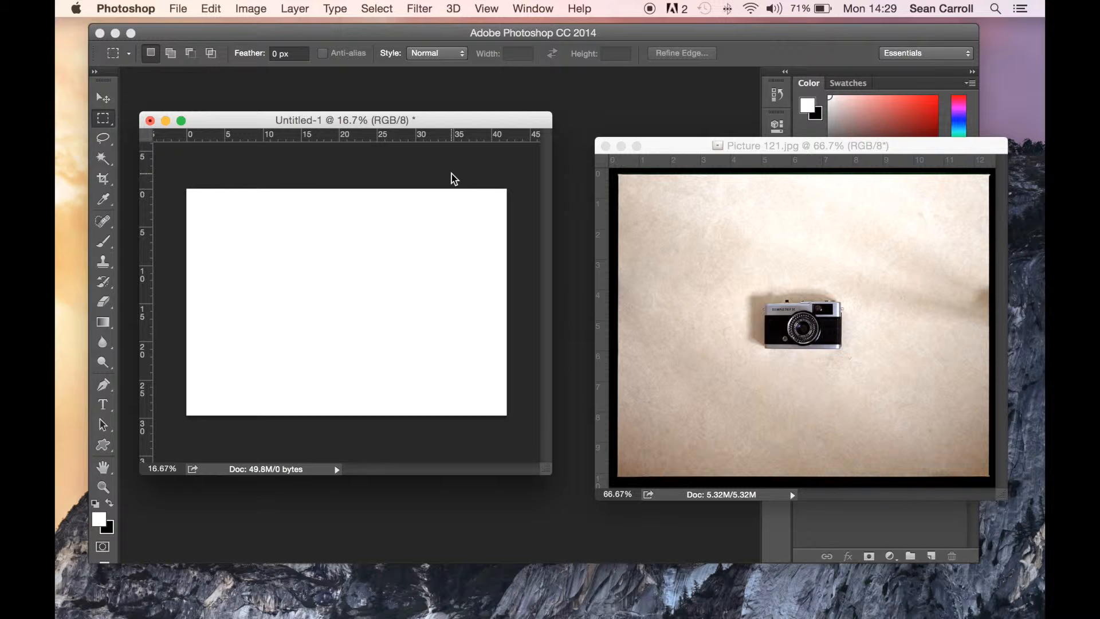
Copy the camera picture onto the landscape A3 page with the Move tool and minimize the Picture 121.jpg window
click(761, 148)
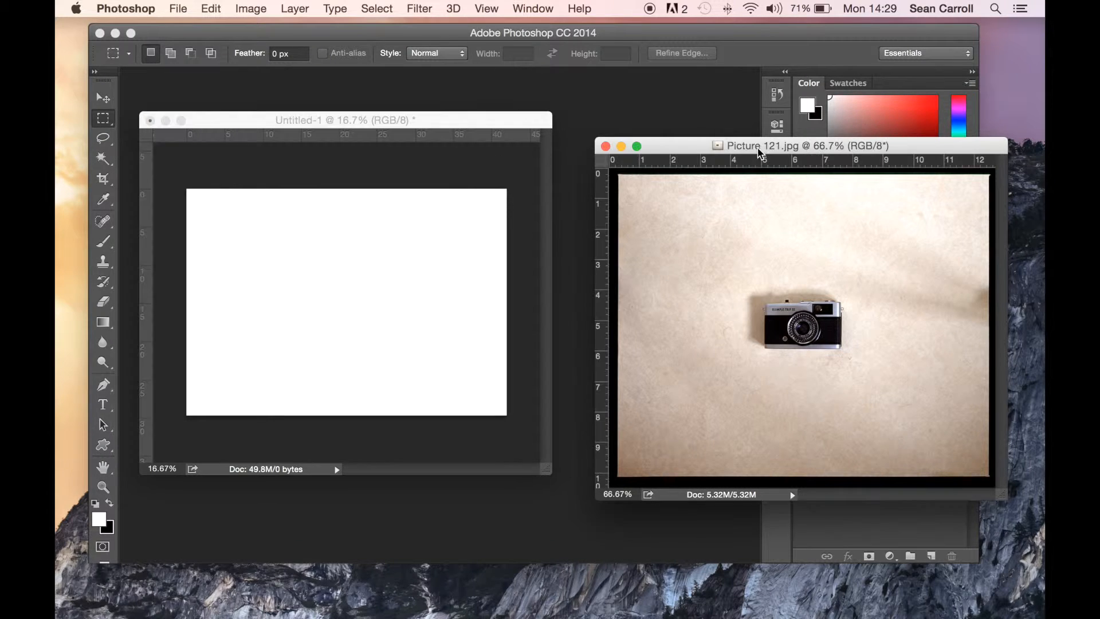
click(103, 98)
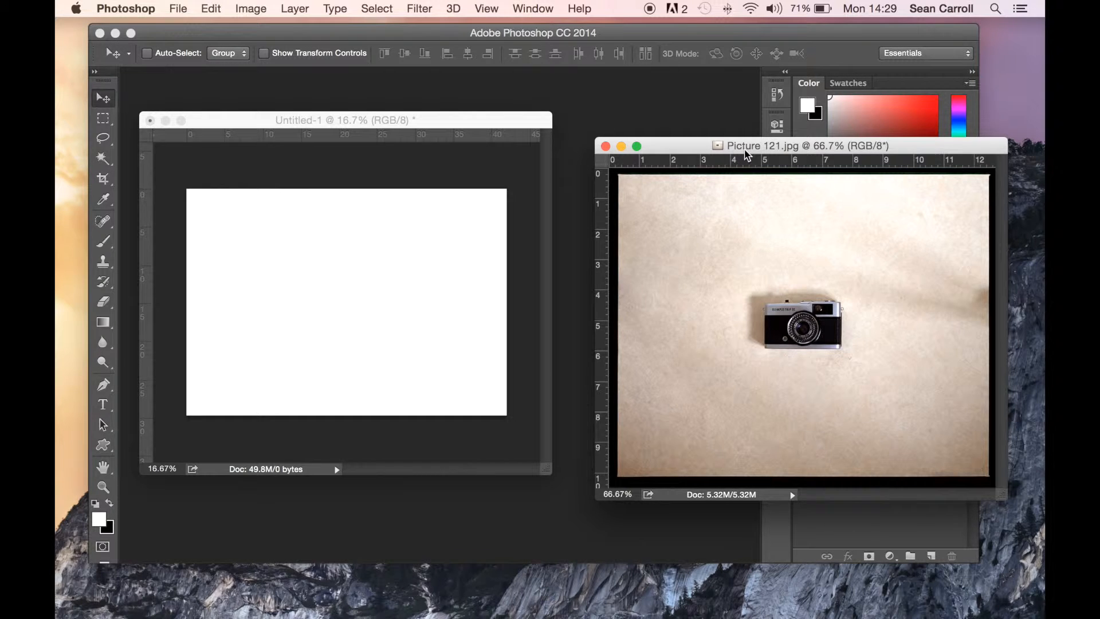
drag(709, 269, 331, 302)
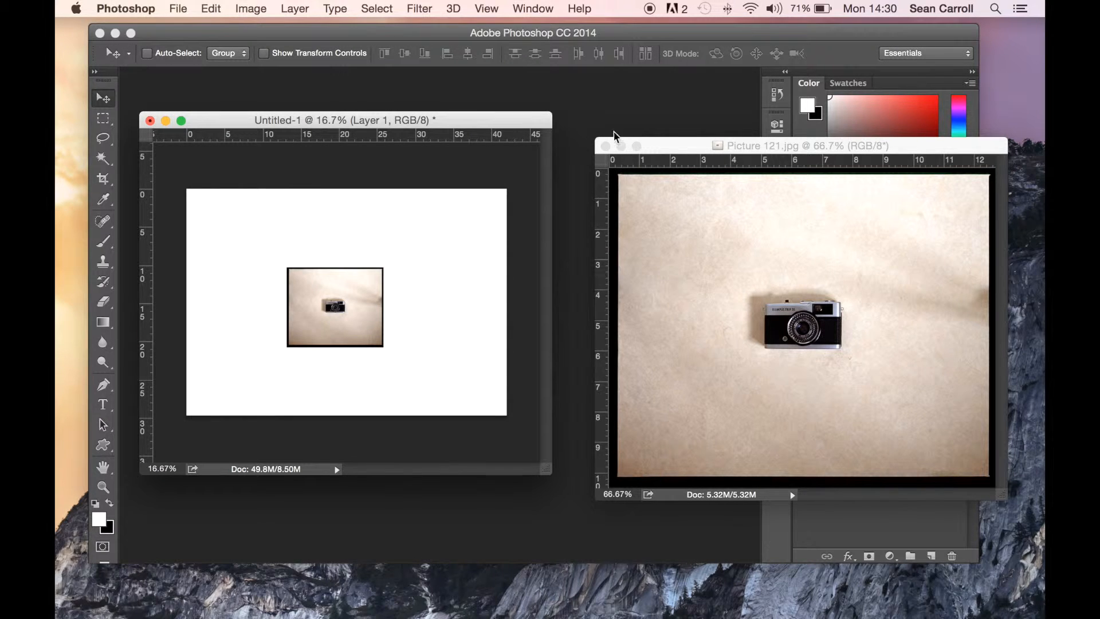
click(622, 146)
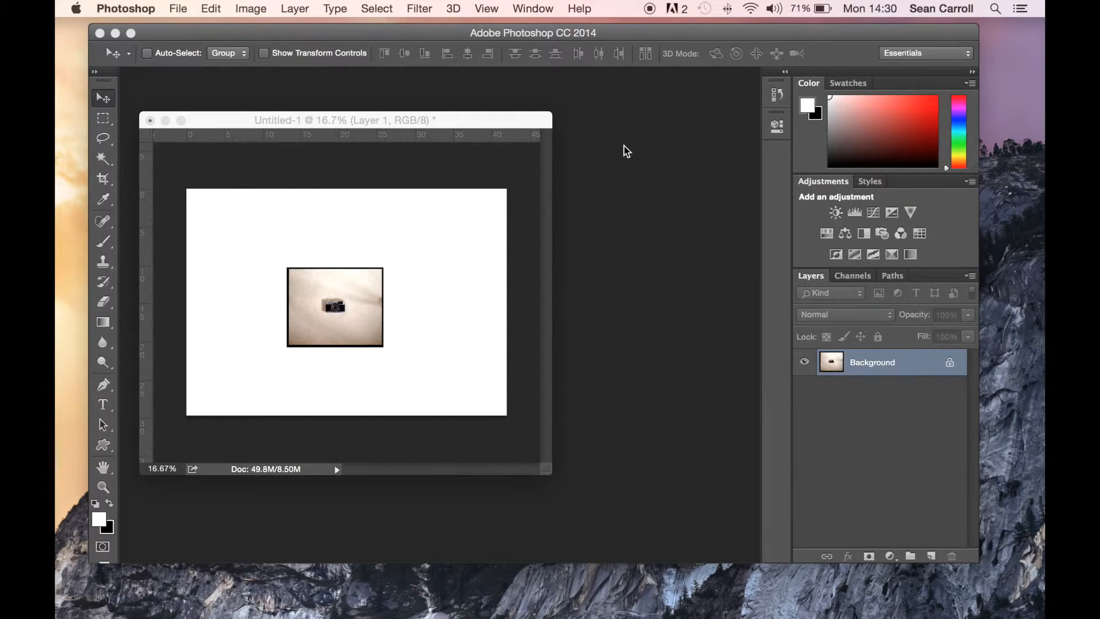
Reposition the A3 document's window in the workspace and centre the camera picture on the page
click(307, 121)
drag(296, 120, 391, 131)
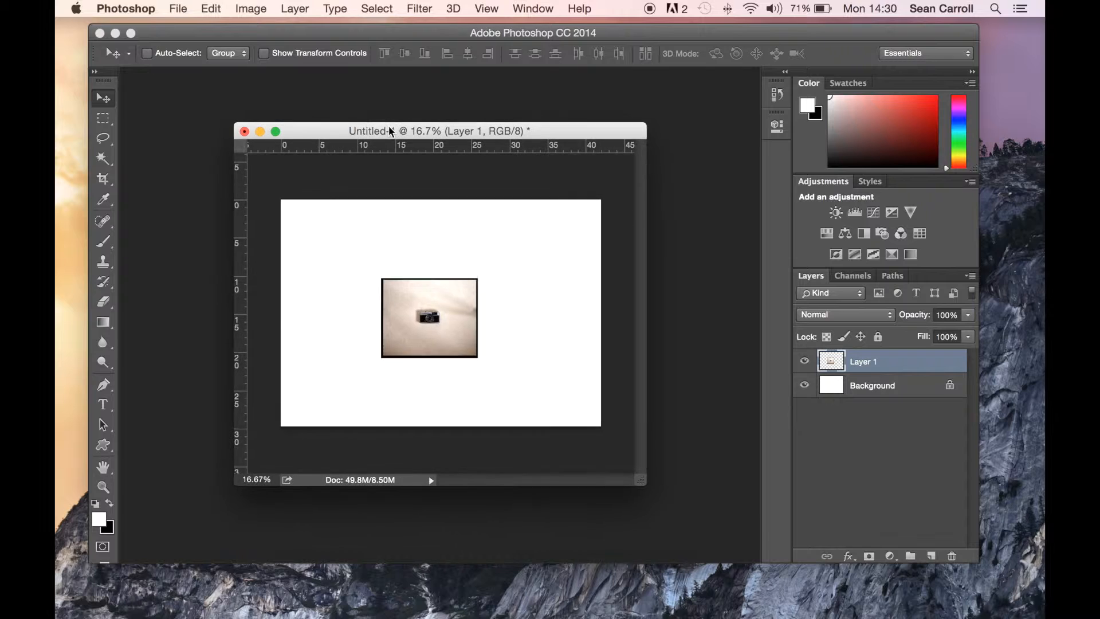
drag(420, 308, 432, 298)
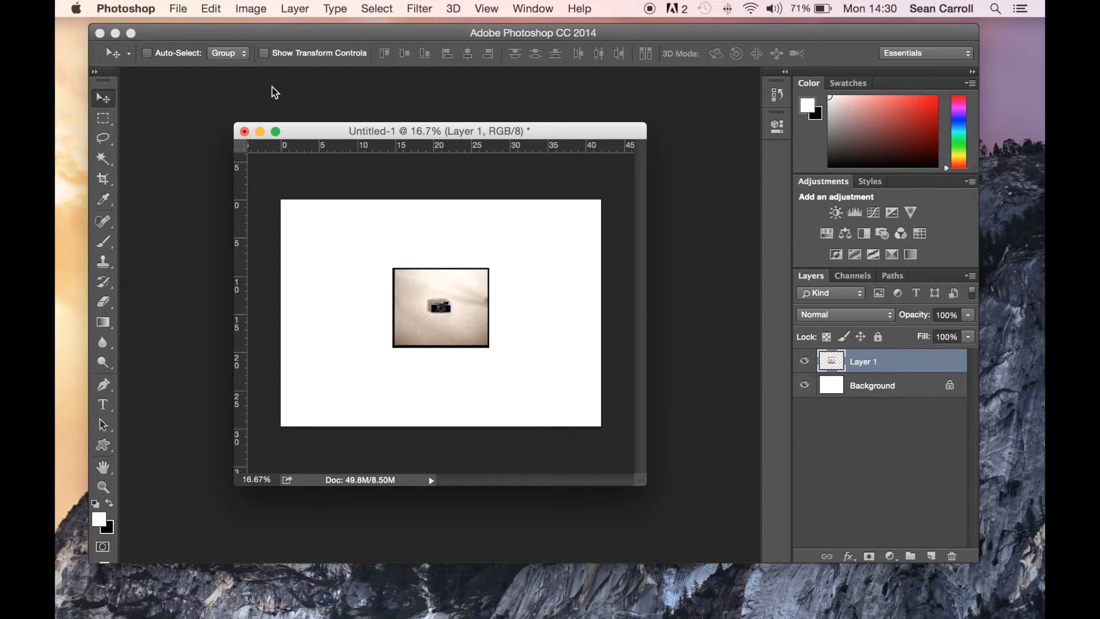
Scale the camera picture proportionally from its corners until it fills the full height of the page
click(221, 12)
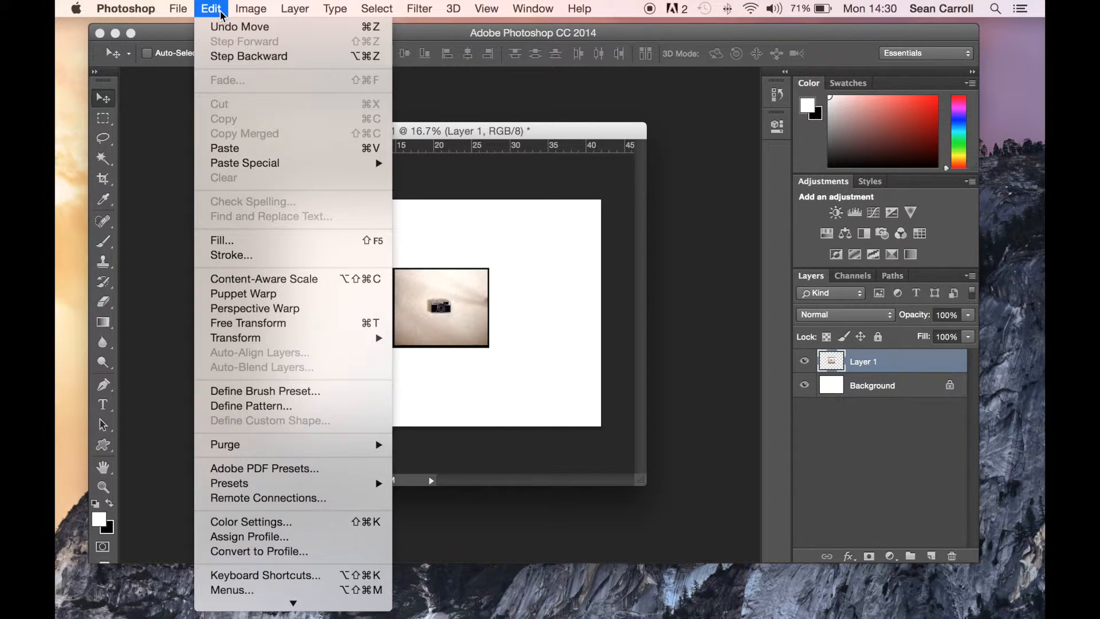
mouse_move(354, 340)
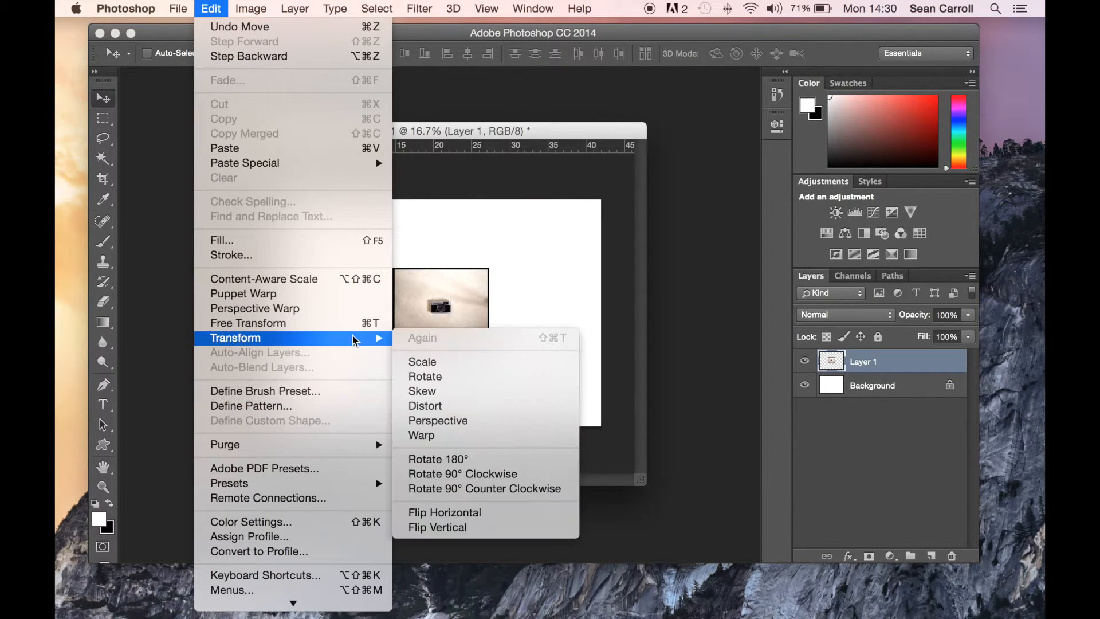
click(486, 362)
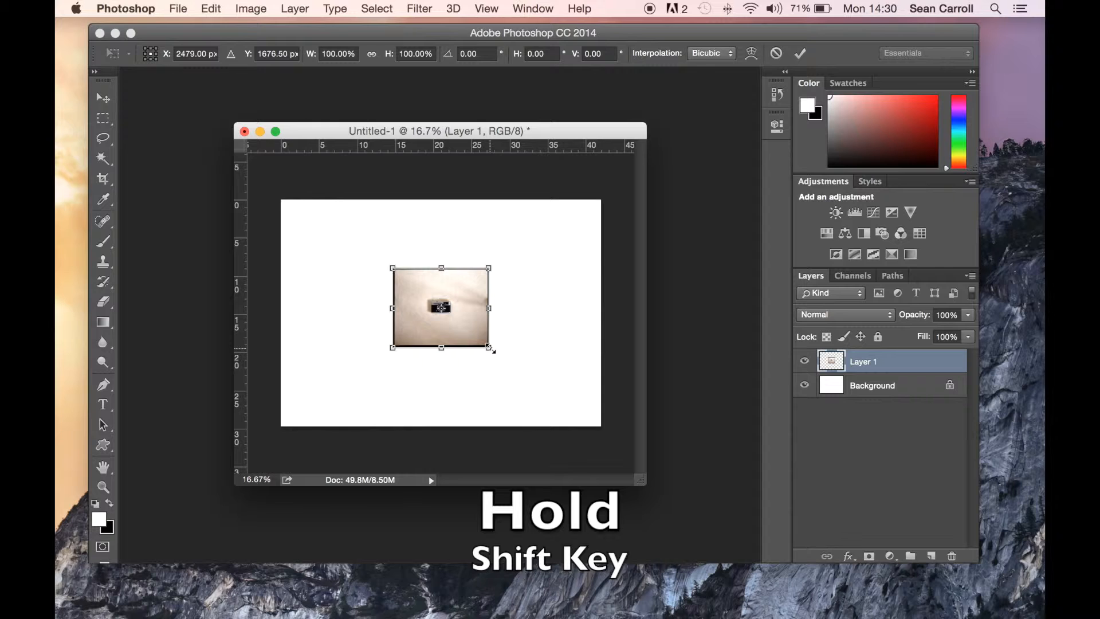
drag(490, 348, 575, 419)
drag(393, 268, 295, 219)
drag(310, 420, 299, 427)
key(Return)
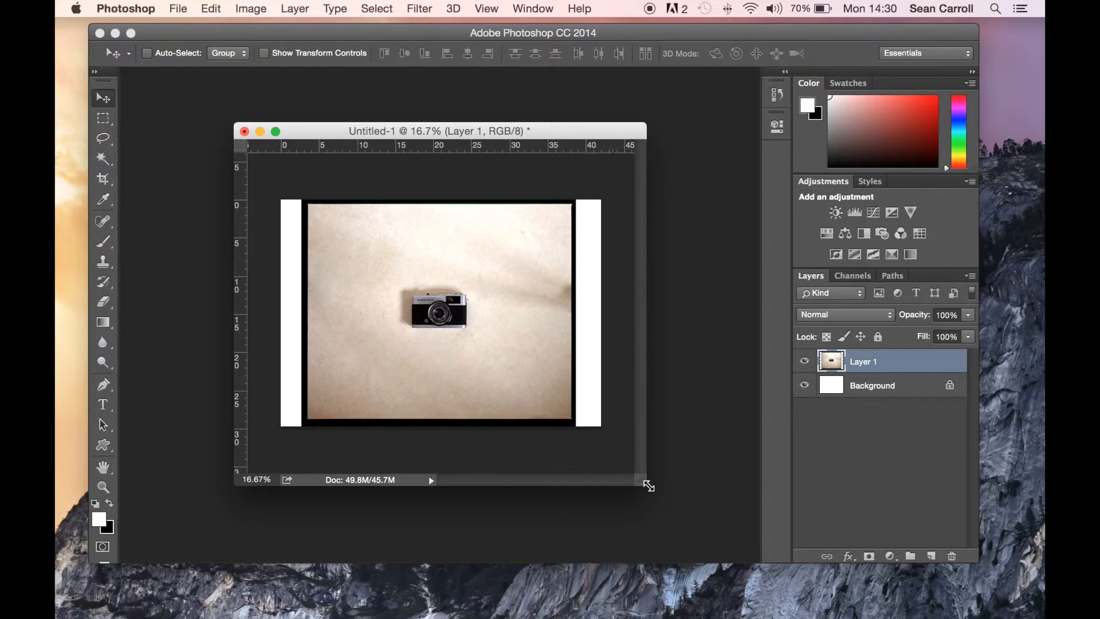
Enlarge the document window and reposition it to show the whole page
drag(648, 486, 732, 545)
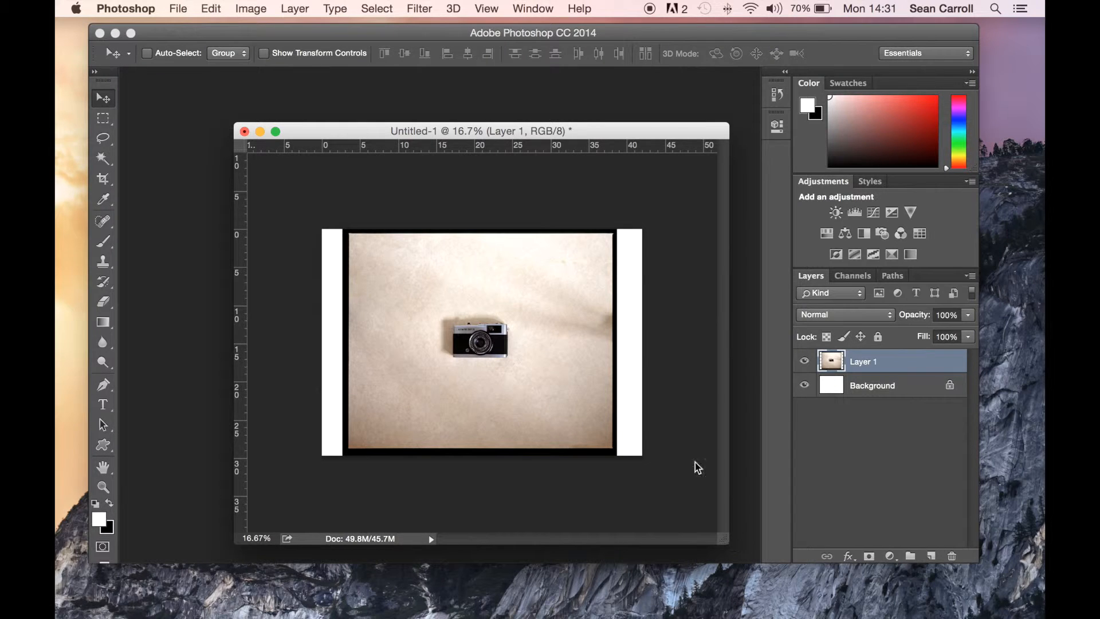
drag(541, 136, 479, 124)
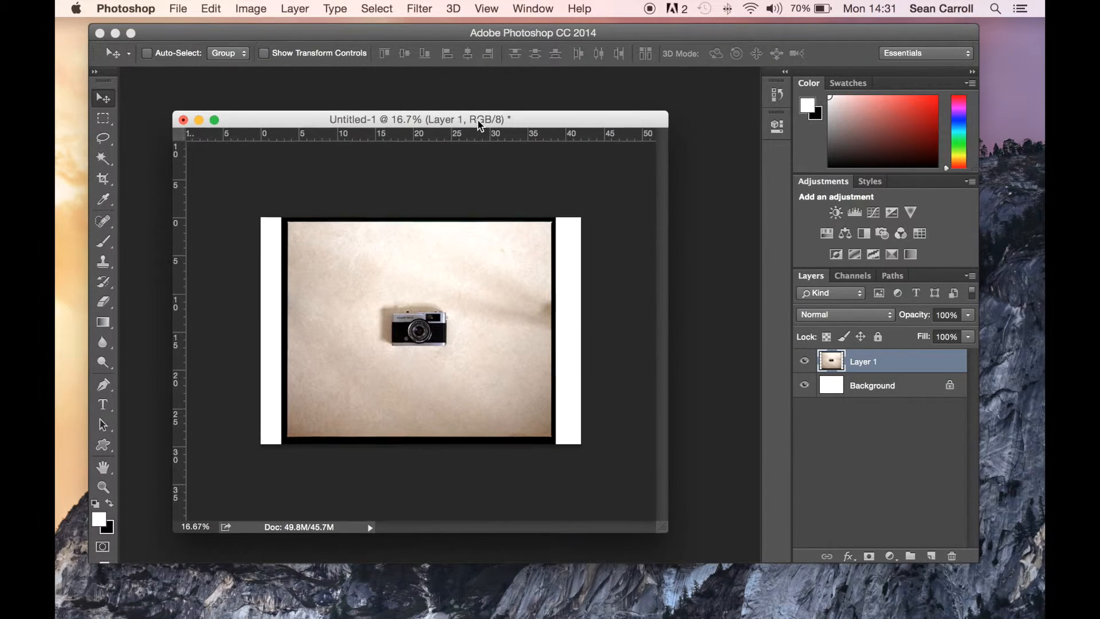
Flatten the image so the camera picture layer merges with the white background
click(868, 388)
click(867, 362)
click(293, 9)
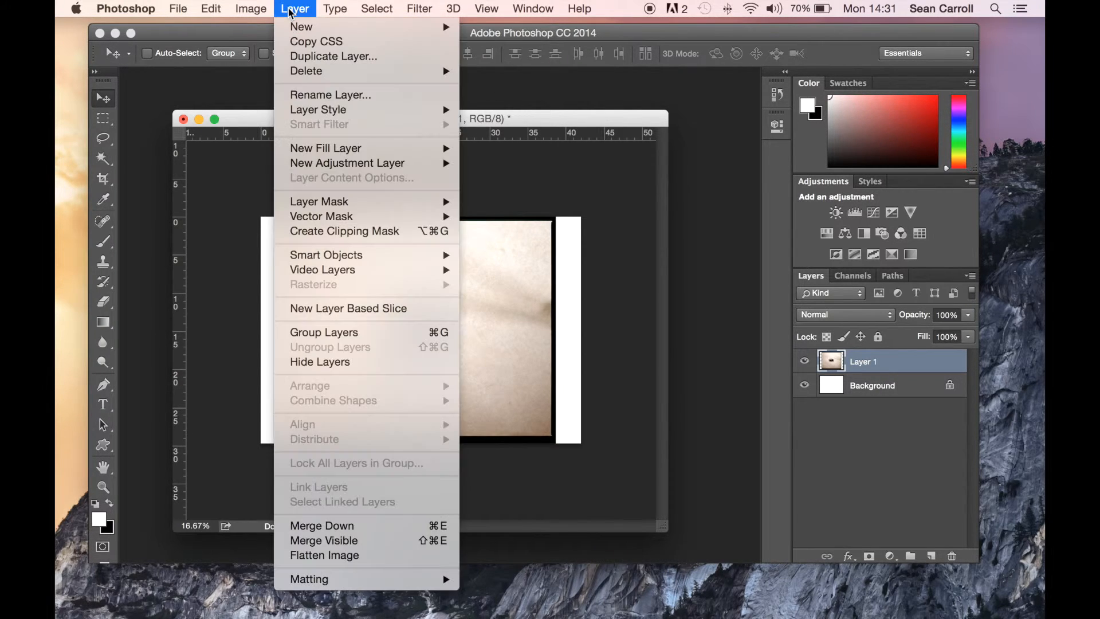
click(394, 558)
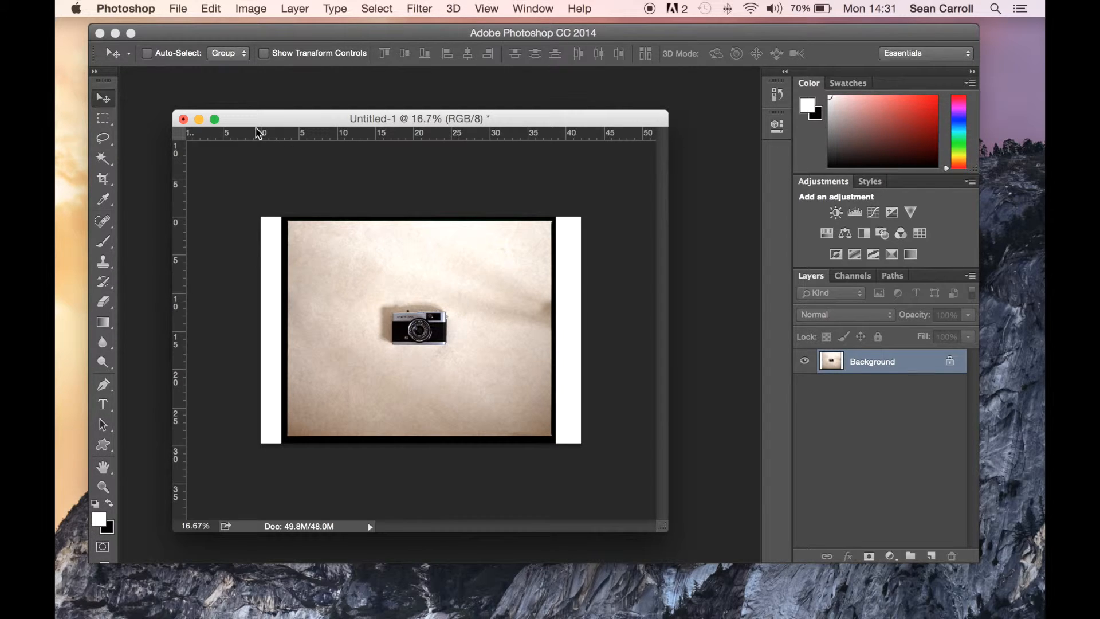
In the Image Size settings, try a resolution of 72 pixels/inch and set it back to 300 pixels/inch
click(245, 11)
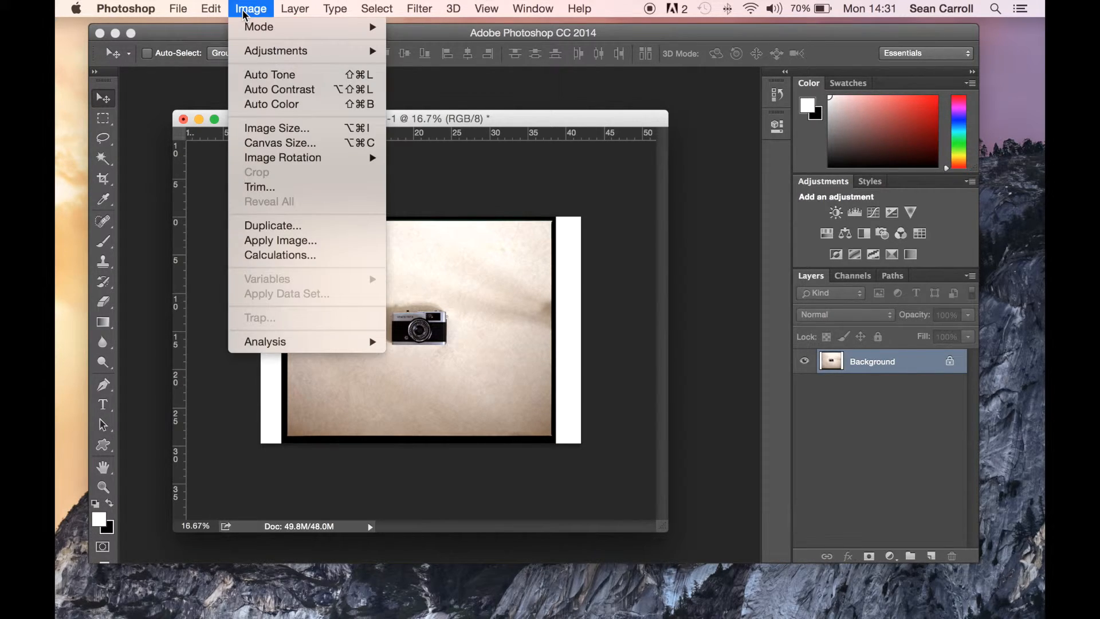
click(269, 128)
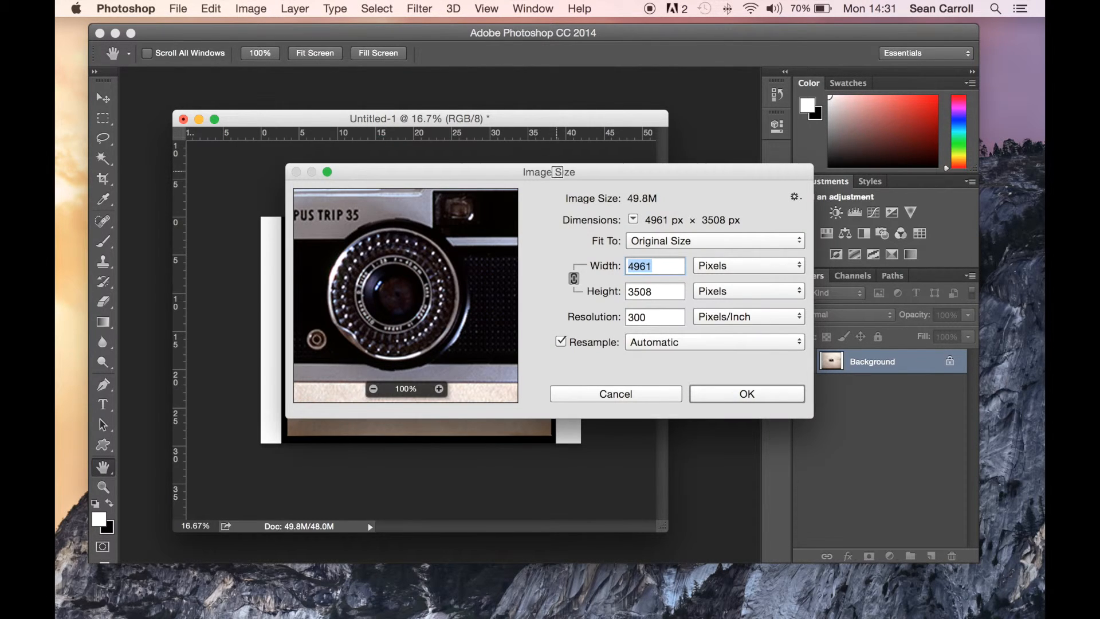
drag(547, 172, 710, 68)
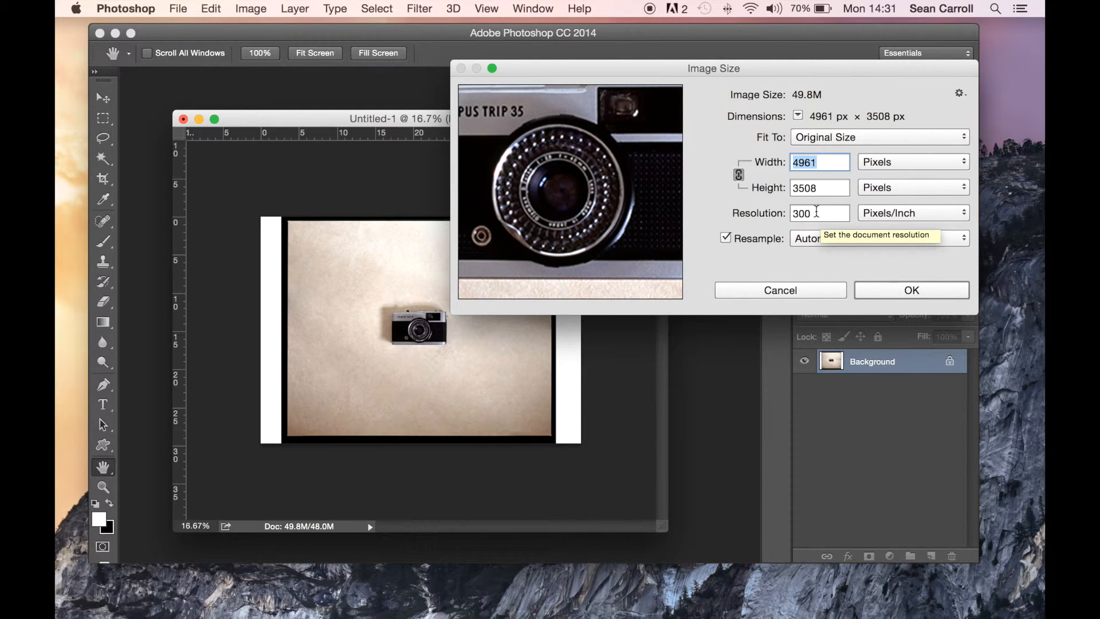
drag(817, 212, 781, 220)
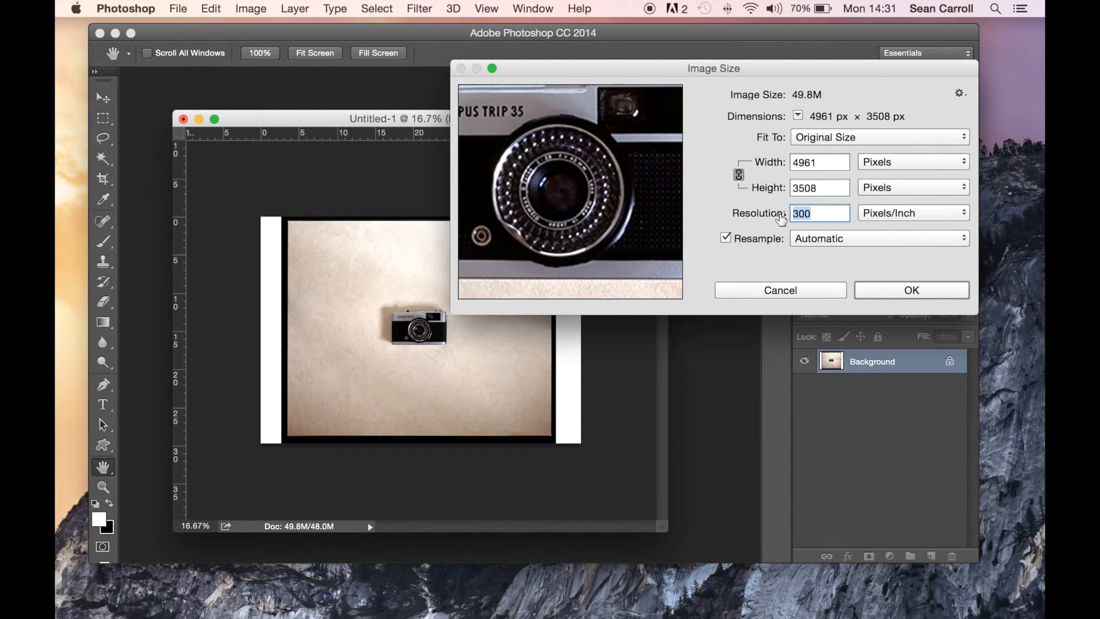
text(72)
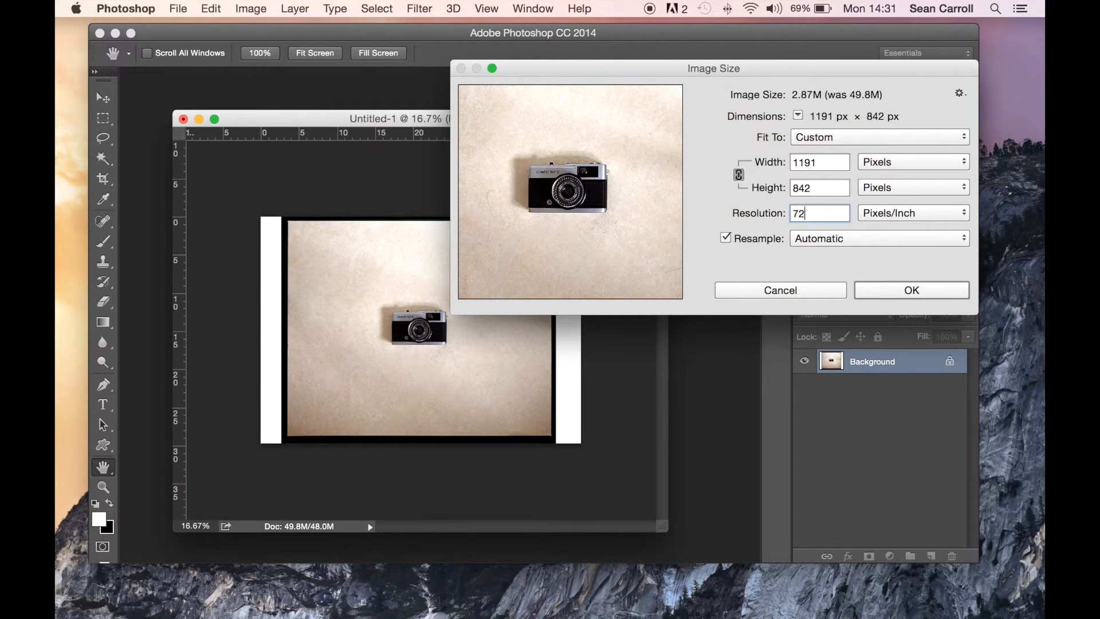
key(BackSpace)
key(BackSpace)
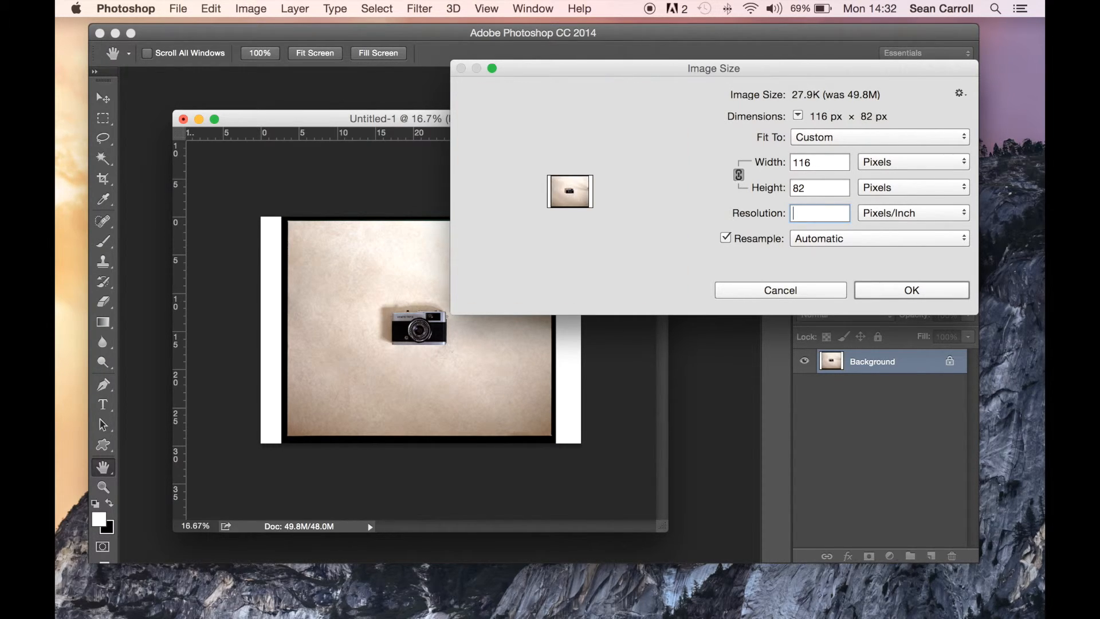
text(300)
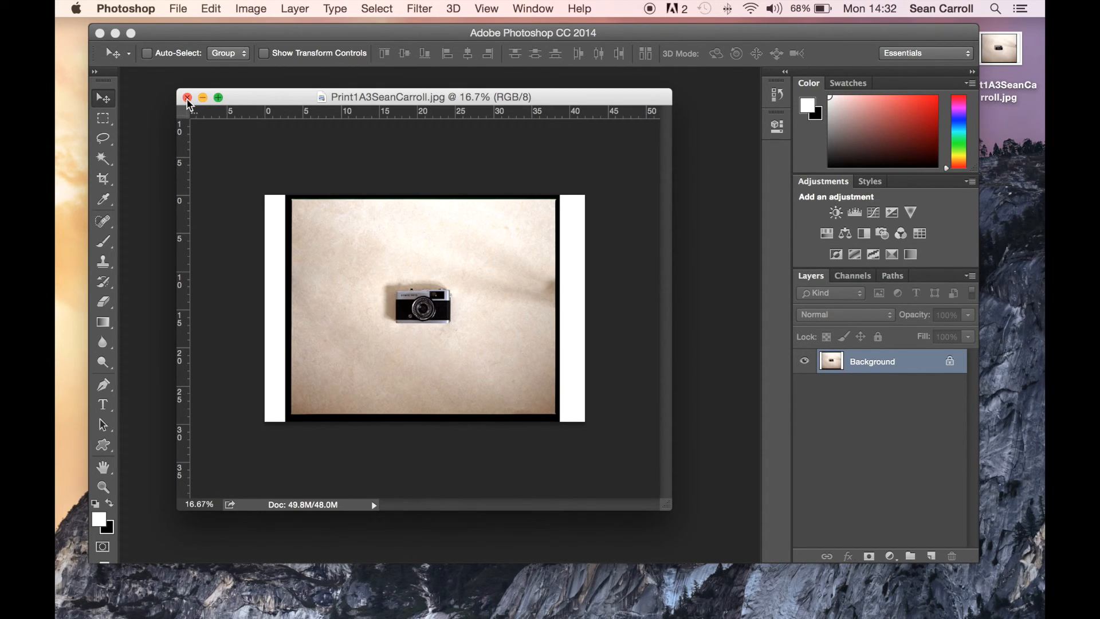
Close the saved A3 print JPEG document
click(187, 98)
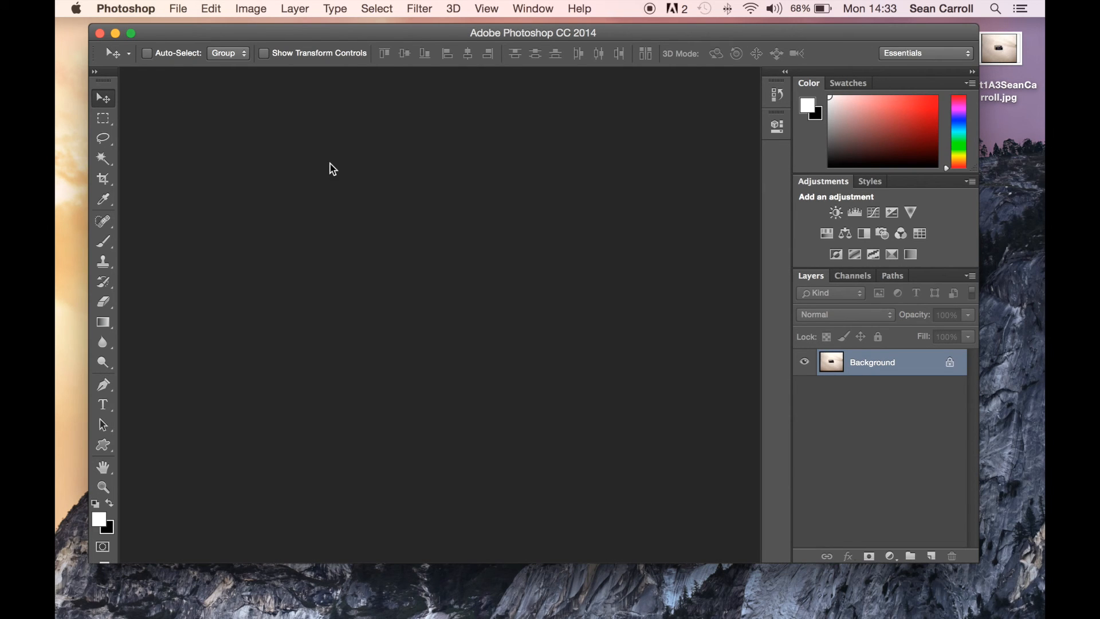